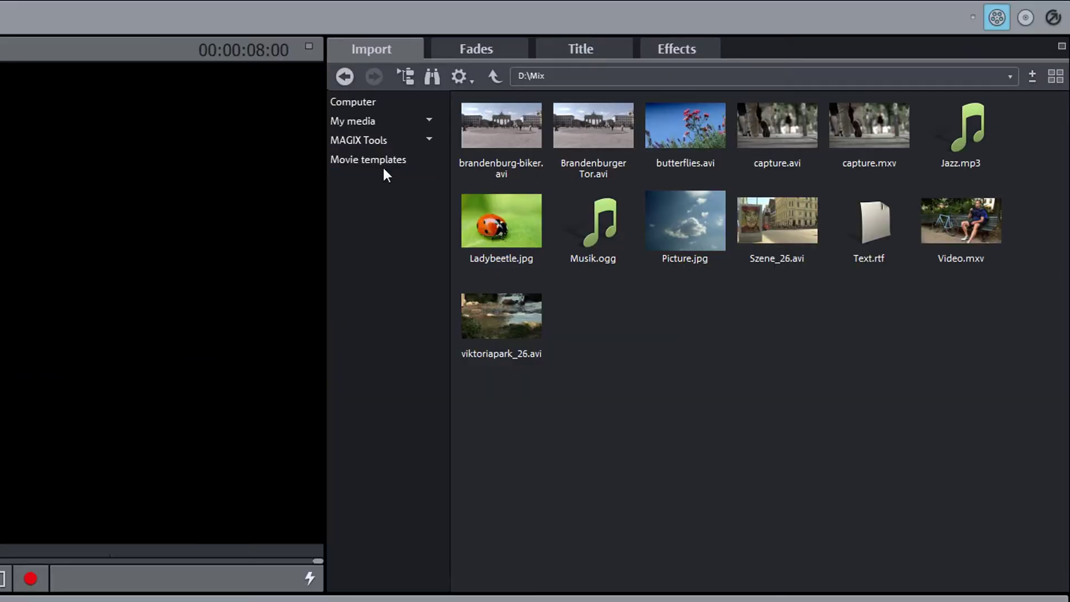
Step: Load the Action movie template and inspect its shot placeholders and 'If the world is in danger' text
click(609, 124)
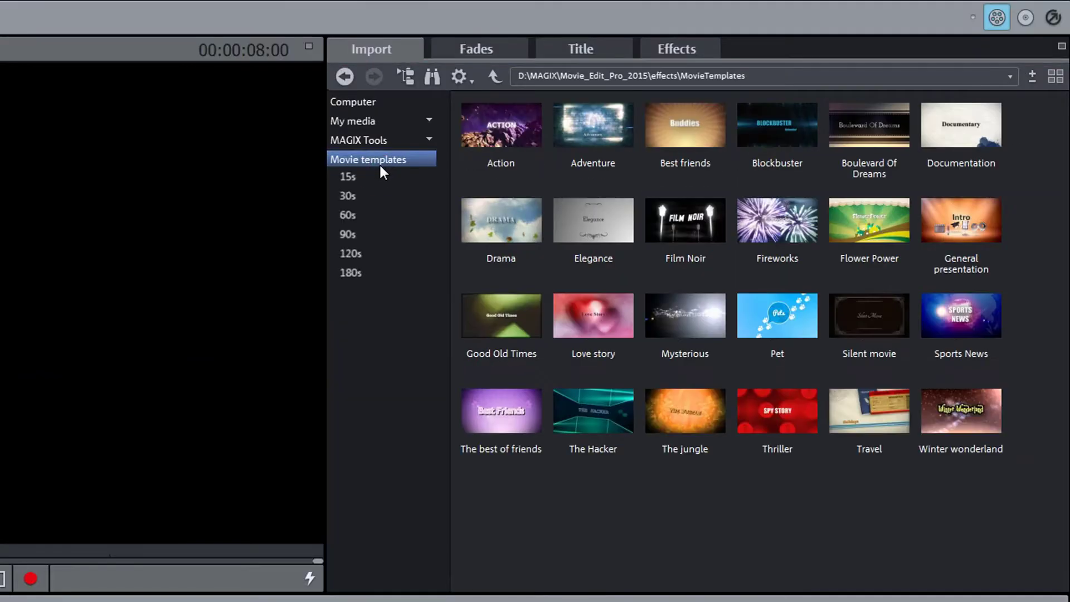
double_click(505, 138)
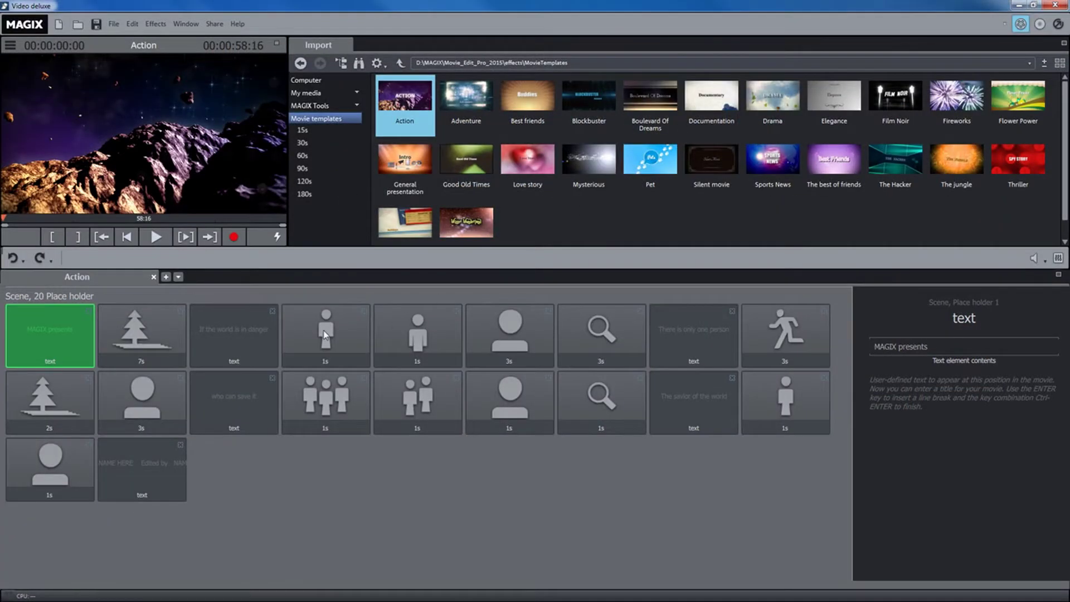
click(142, 335)
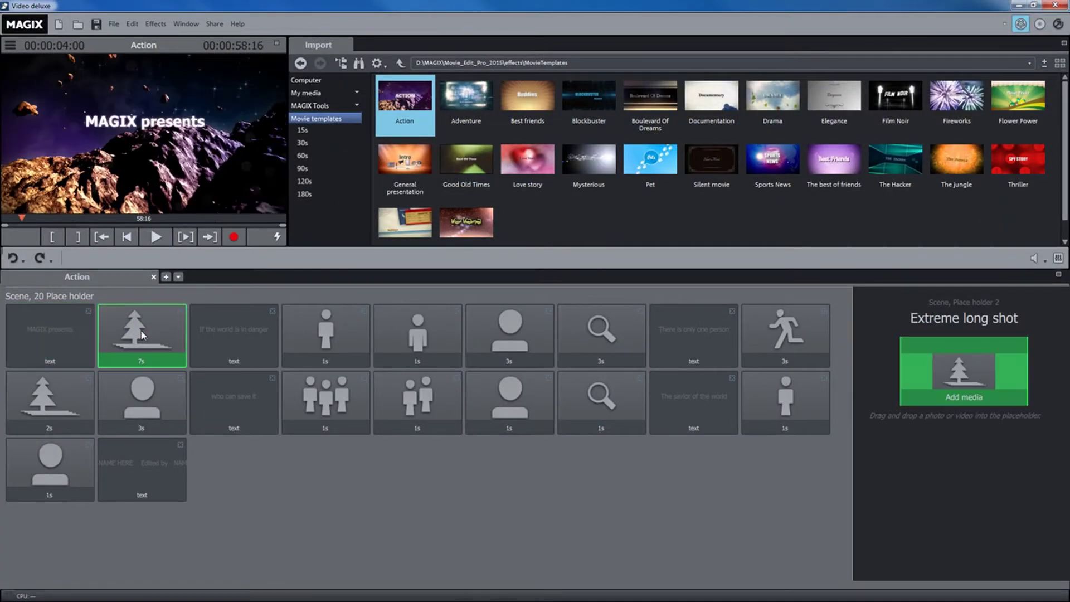
click(324, 336)
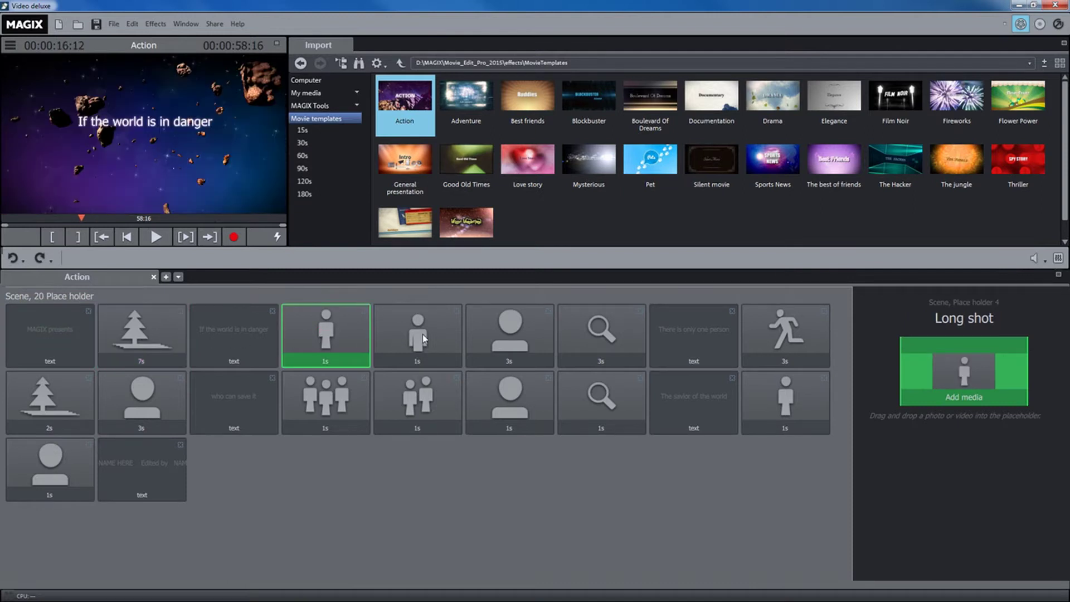
click(423, 334)
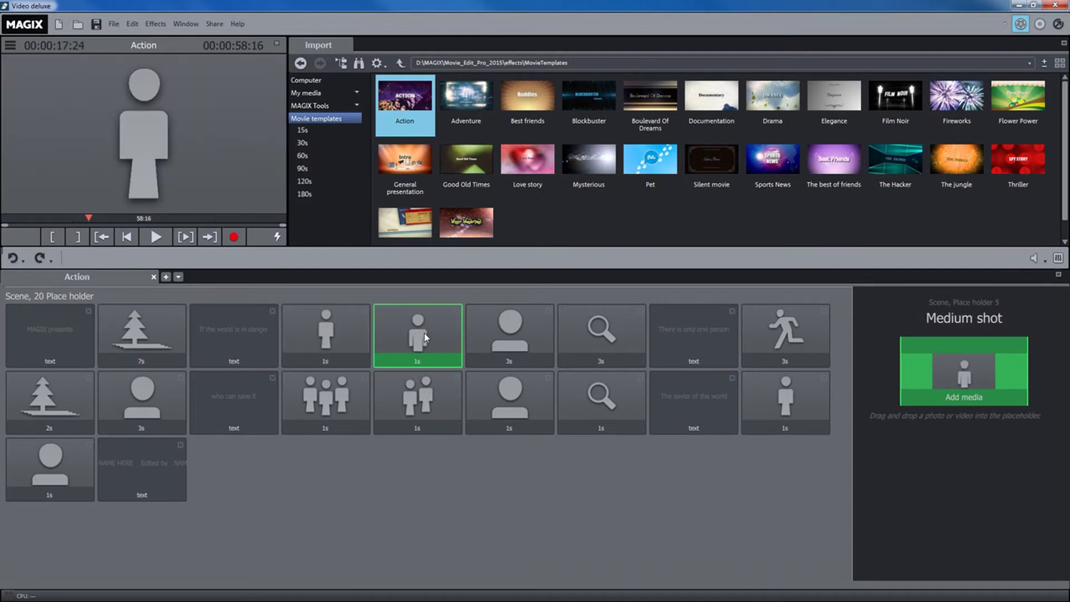
click(224, 329)
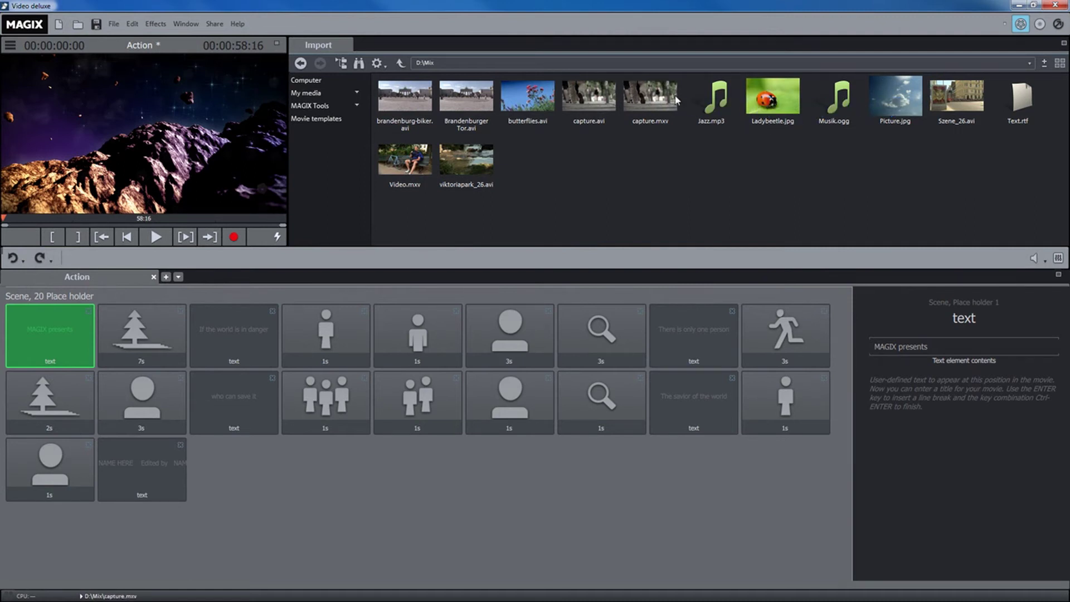
Step: Place capture.mxv in the extreme long shot placeholder, using the section from 4s 20f onward
click(658, 94)
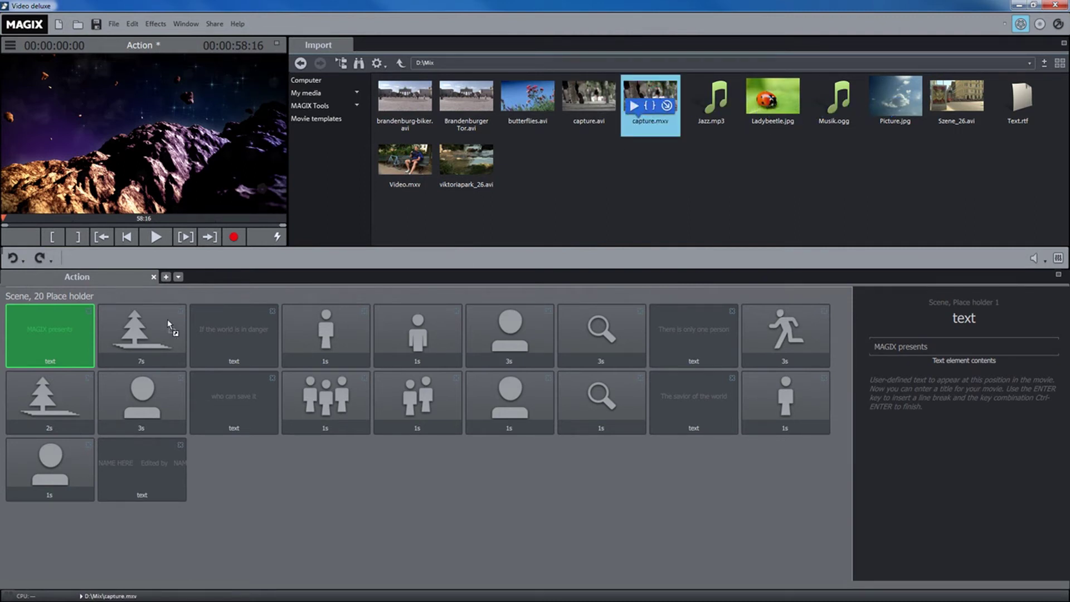
drag(656, 94, 127, 324)
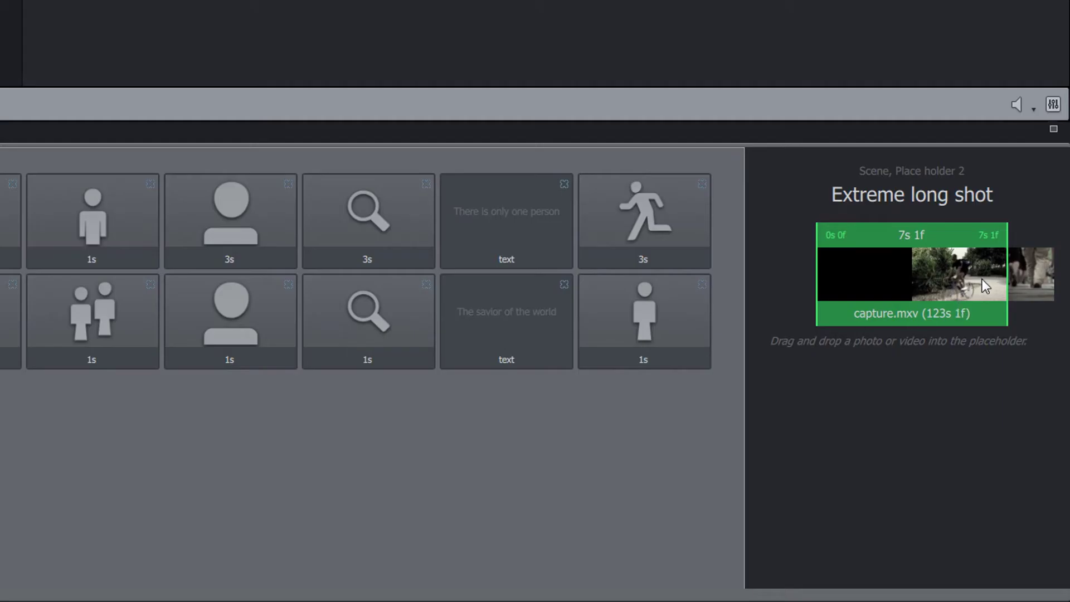
drag(975, 273, 295, 273)
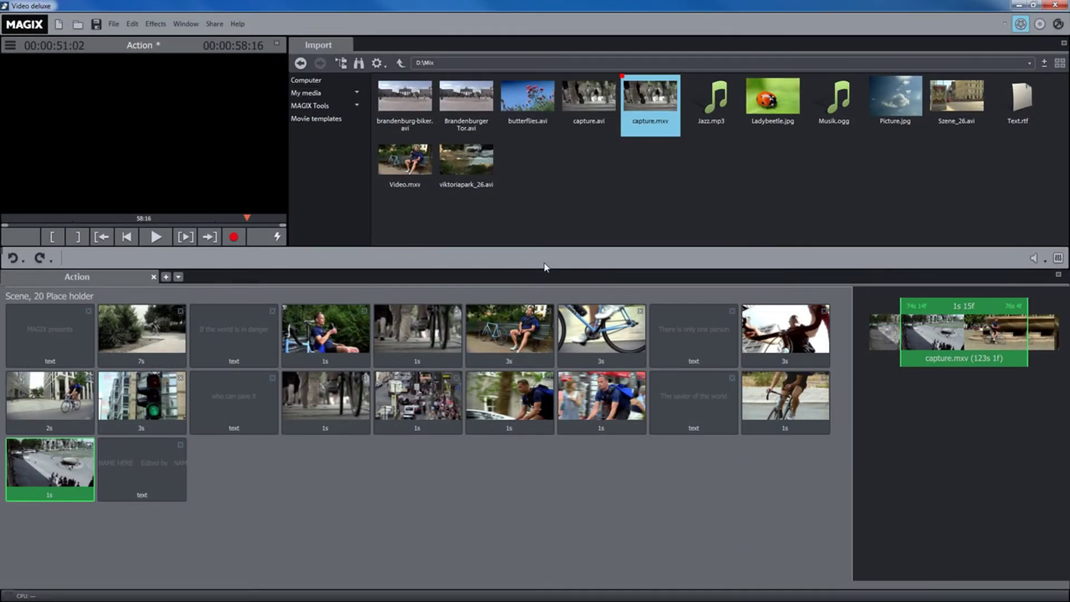
Step: Select all existing text in the 'If the world is in danger' placeholder for replacement
click(248, 344)
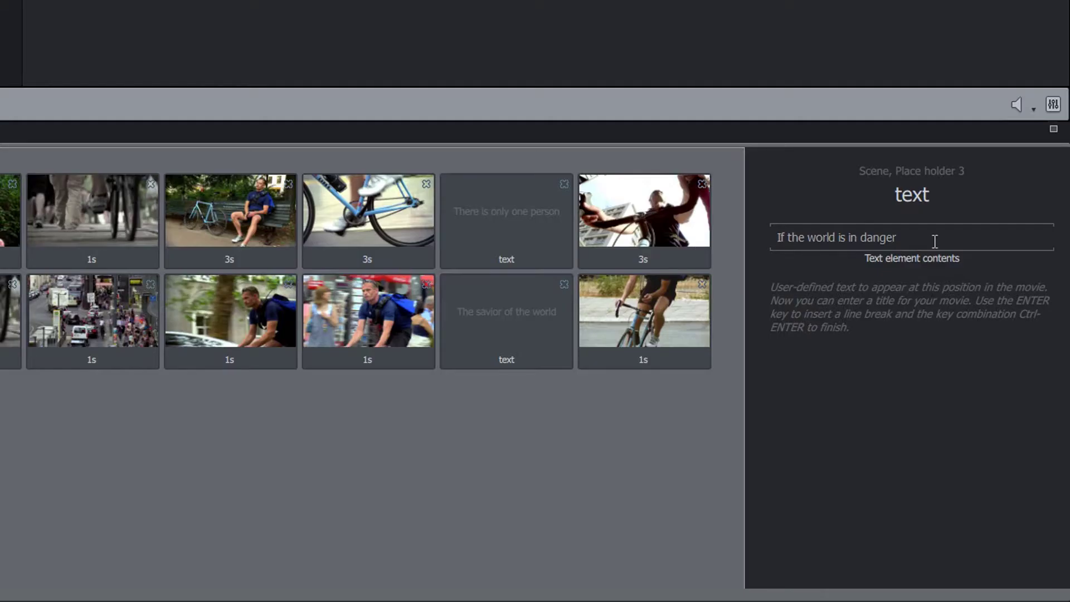
click(875, 238)
key(ctrl+a)
text(A man )
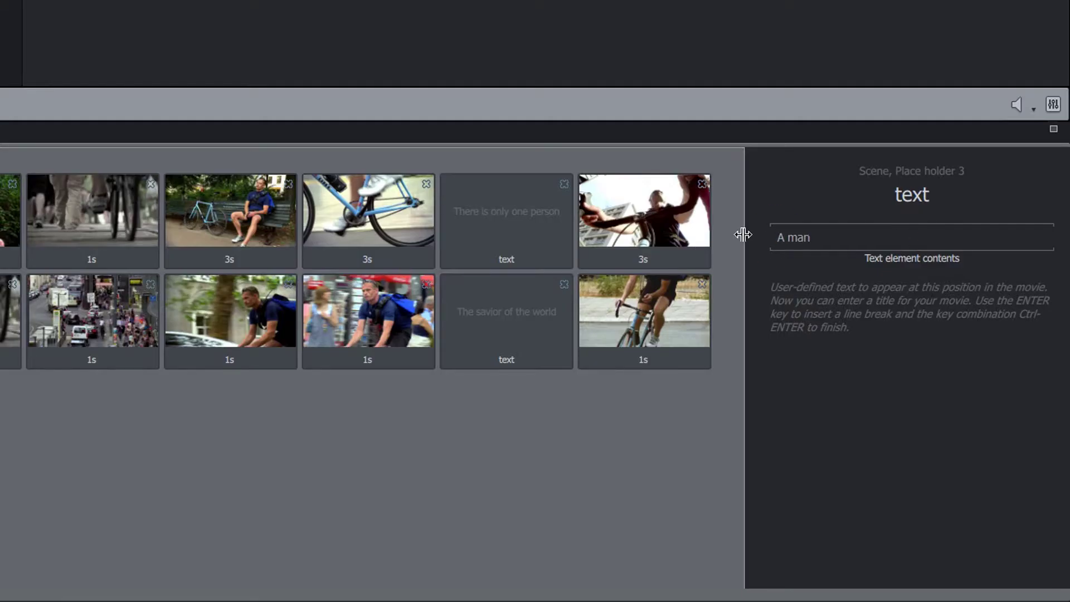
text(and his b)
text(ike)
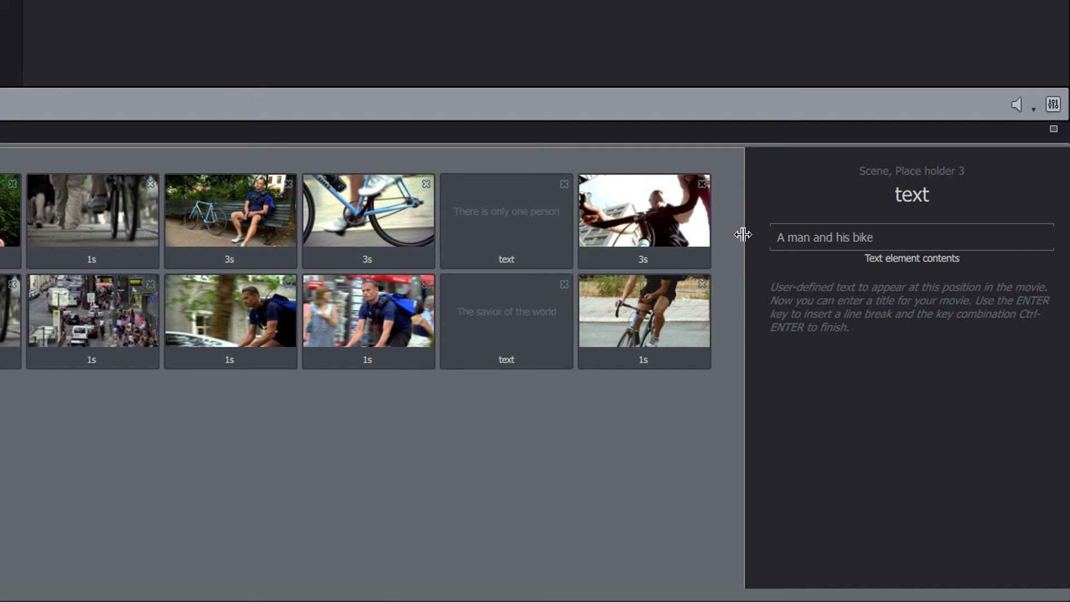